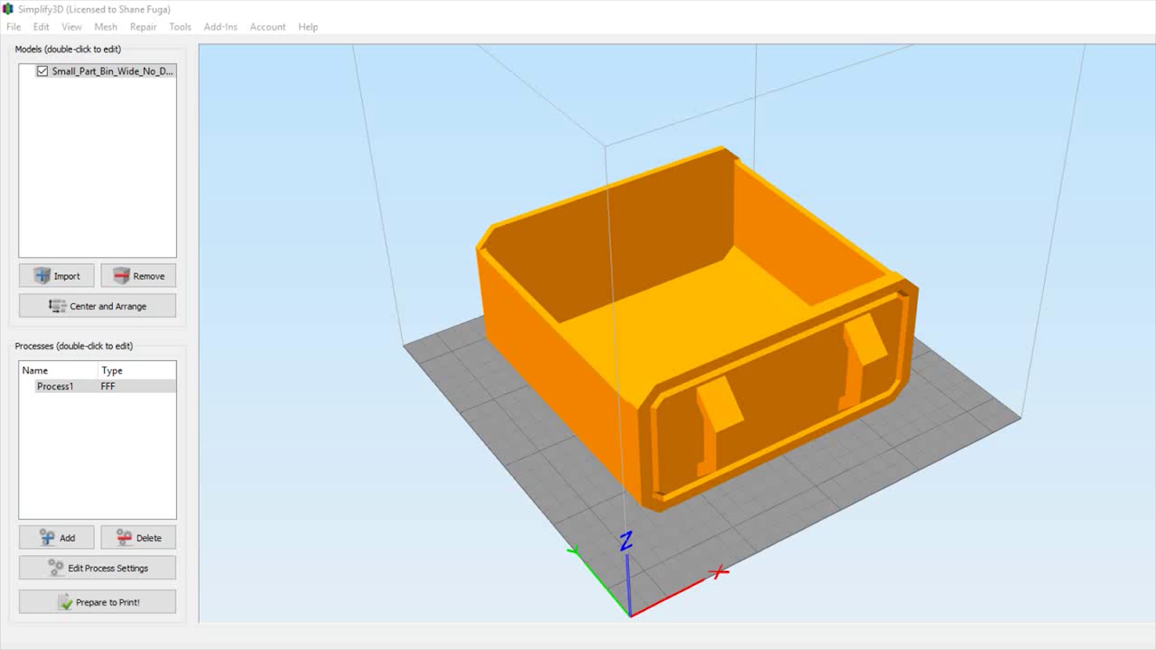
# Open Process1's FFF Settings on the Layer tab: first layer height 90%, width 125%, speed 50%
pyautogui.click(477, 18)
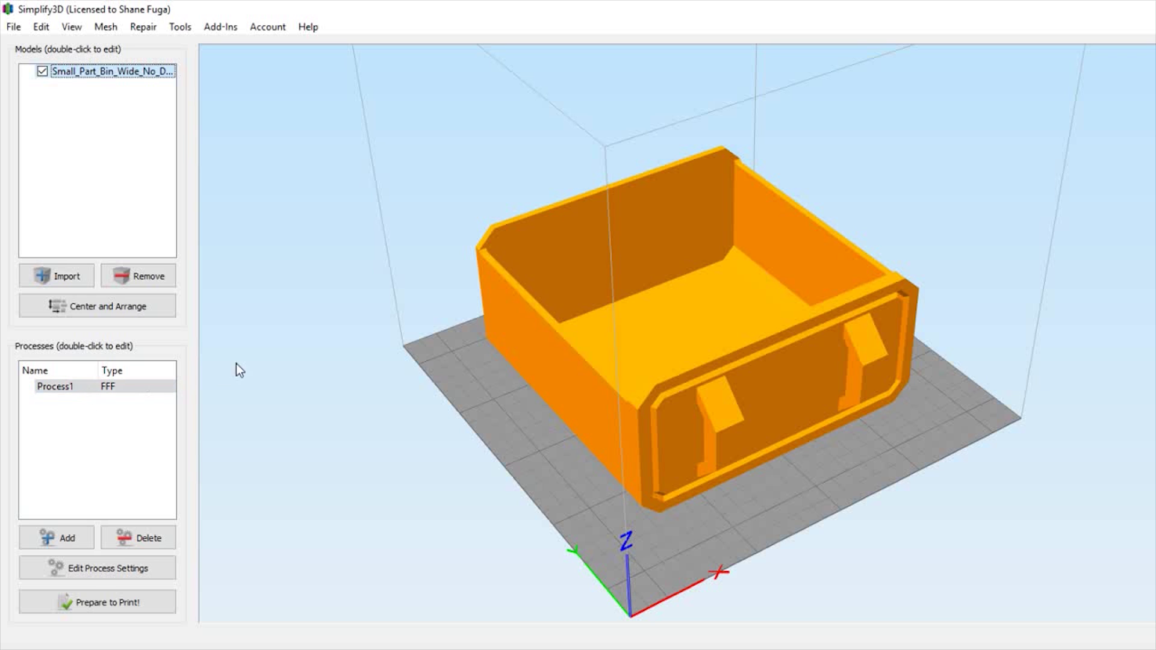
pyautogui.click(85, 388)
pyautogui.click(85, 574)
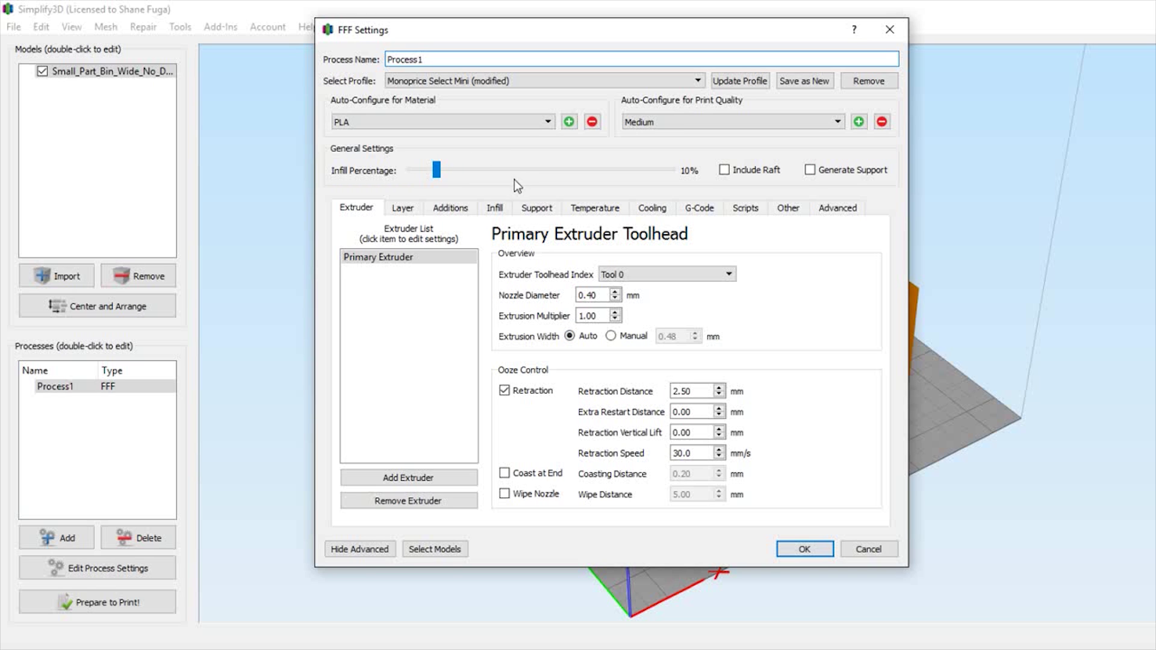
pyautogui.click(401, 208)
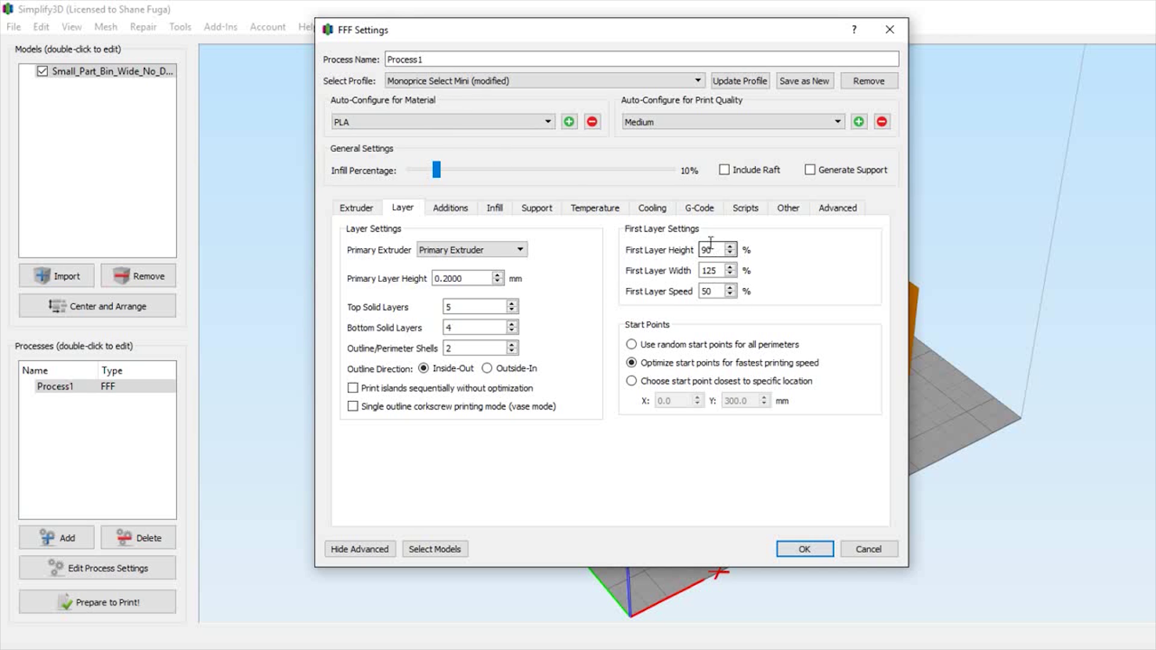
pyautogui.moveTo(716, 251)
pyautogui.moveTo(715, 248); pyautogui.dragTo(671, 254)
pyautogui.write('150')
pyautogui.press('BackSpace')
pyautogui.press('BackSpace')
pyautogui.press('BackSpace')
pyautogui.write('90')
pyautogui.press('Tab')
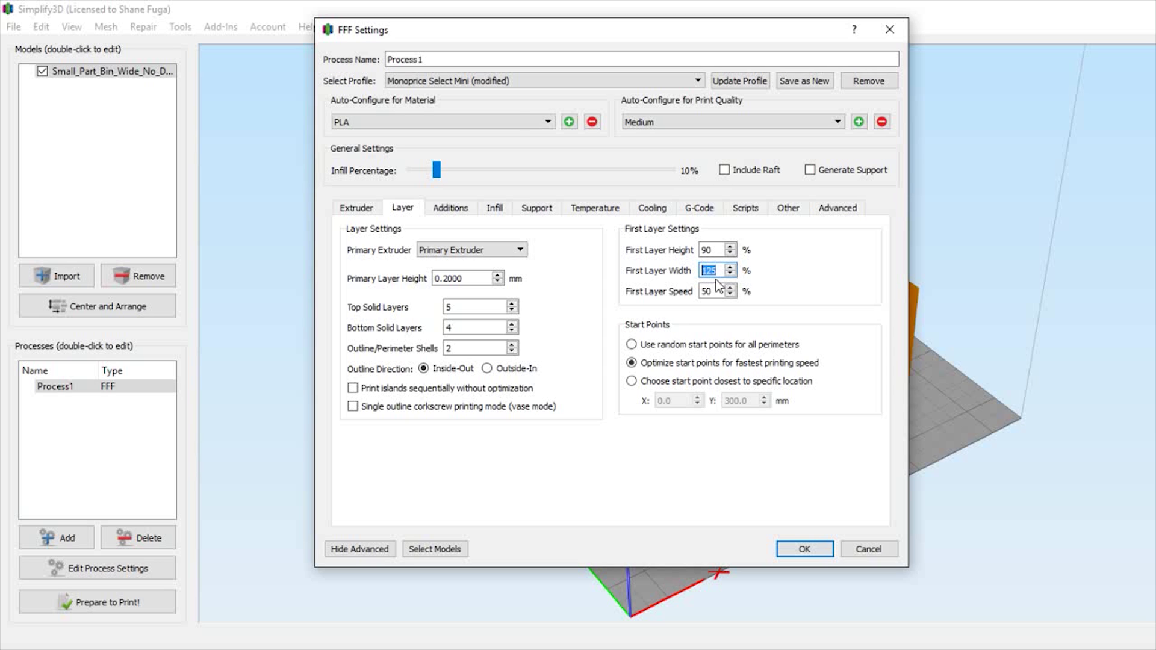
# Enter 100% as the First Layer Width and slice the bin for a toolpath preview
pyautogui.write('100')
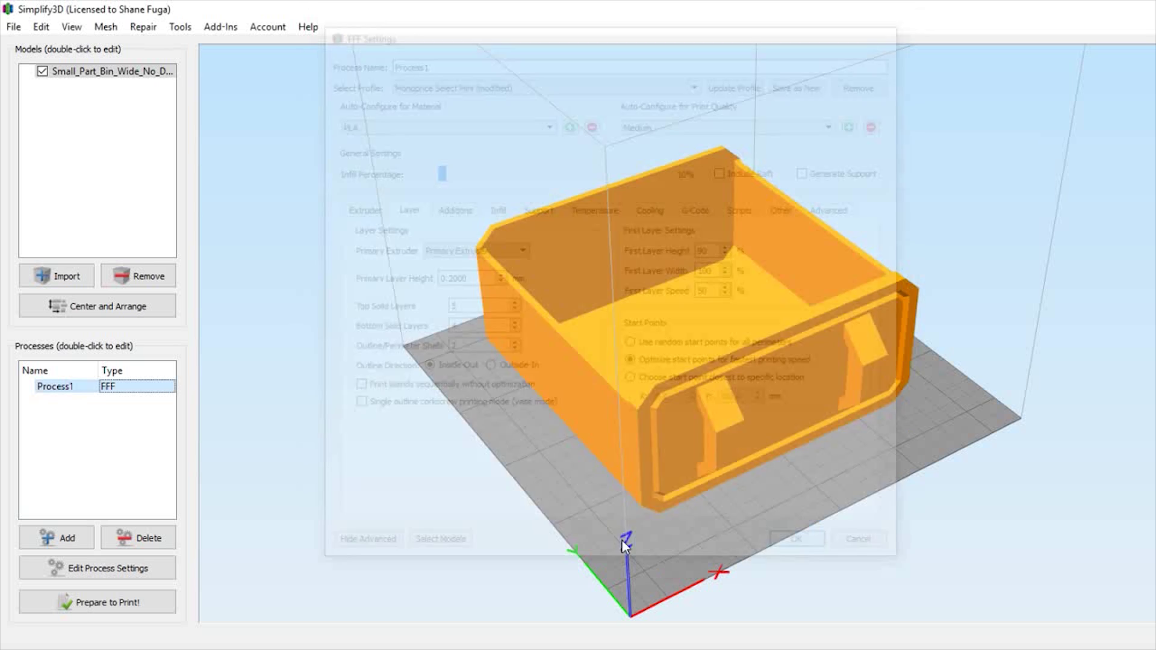
pyautogui.click(146, 600)
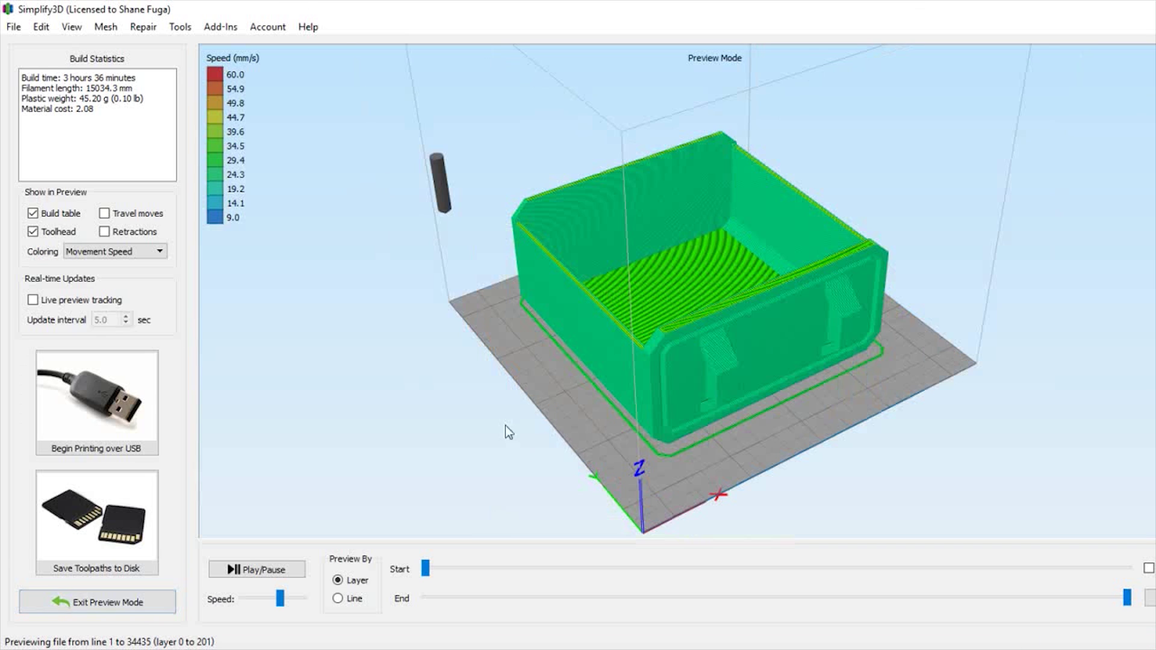
# Limit the preview to the lowest layers, zoom onto a corner's first-layer infill, then exit preview
pyautogui.moveTo(1127, 597); pyautogui.dragTo(440, 597)
pyautogui.scroll(2, 721, 373)
pyautogui.moveTo(681, 390); pyautogui.dragTo(491, 416)
pyautogui.scroll(5, 617, 377)
pyautogui.moveTo(618, 377); pyautogui.dragTo(854, 346)
pyautogui.scroll(3, 893, 352)
pyautogui.scroll(2, 893, 351)
pyautogui.moveTo(967, 362); pyautogui.dragTo(764, 369)
pyautogui.scroll(3, 757, 365)
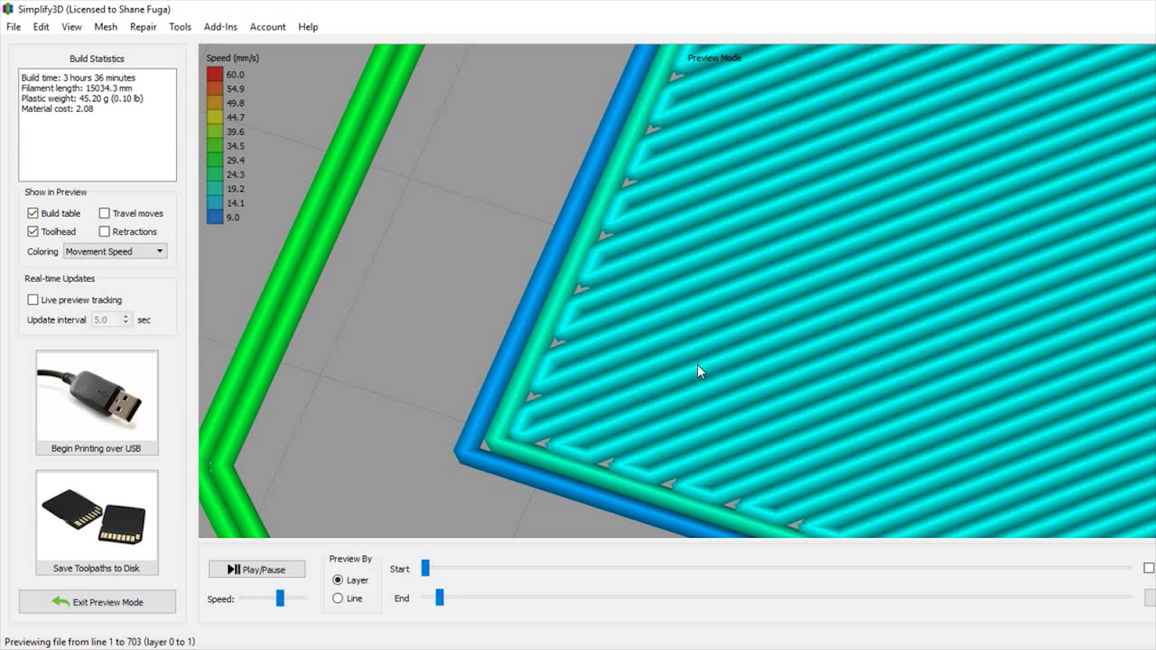
pyautogui.click(99, 606)
# Change Process1's First Layer Width back to 125% and re-slice the bin
pyautogui.doubleClick(127, 386)
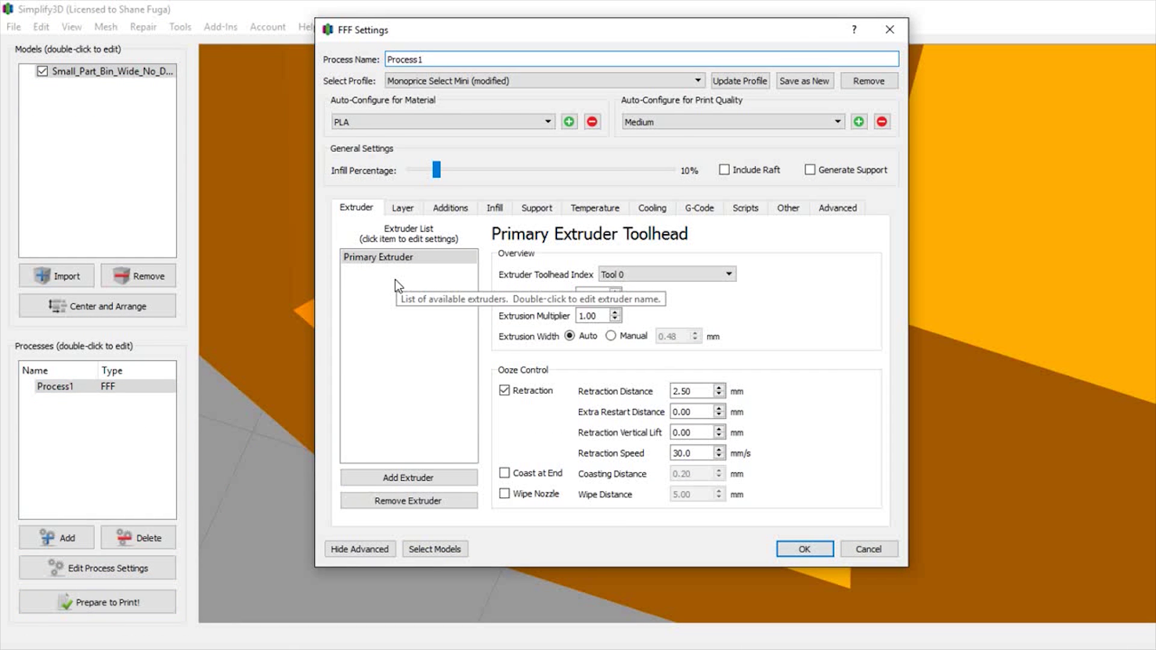
pyautogui.click(412, 259)
pyautogui.click(403, 208)
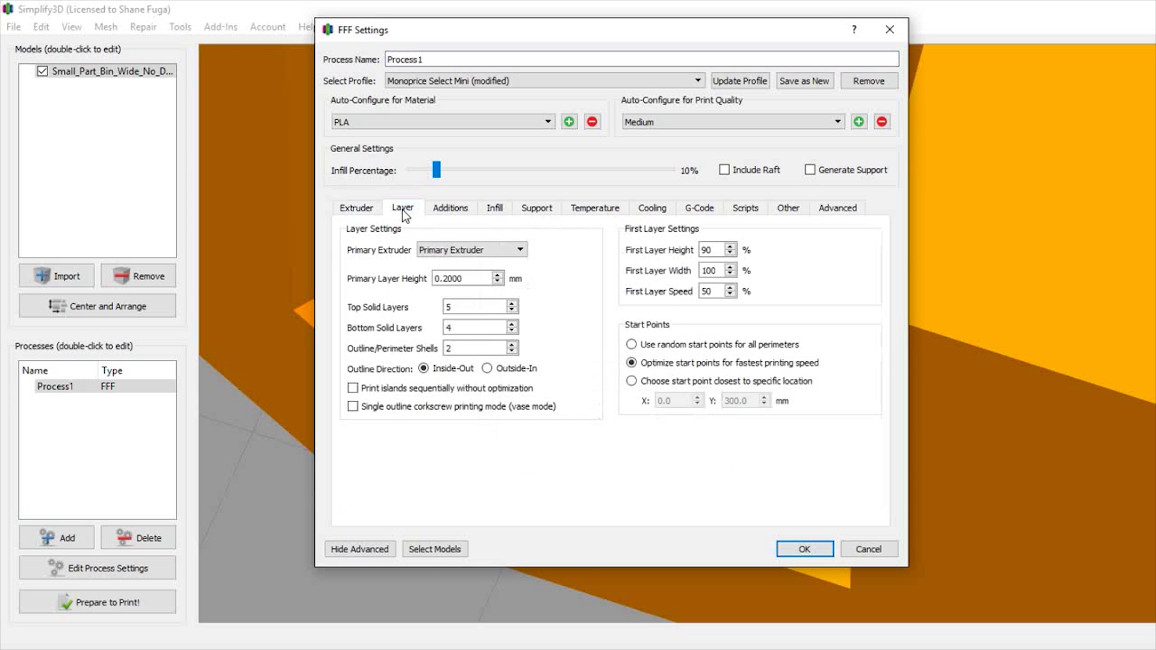
pyautogui.doubleClick(709, 271)
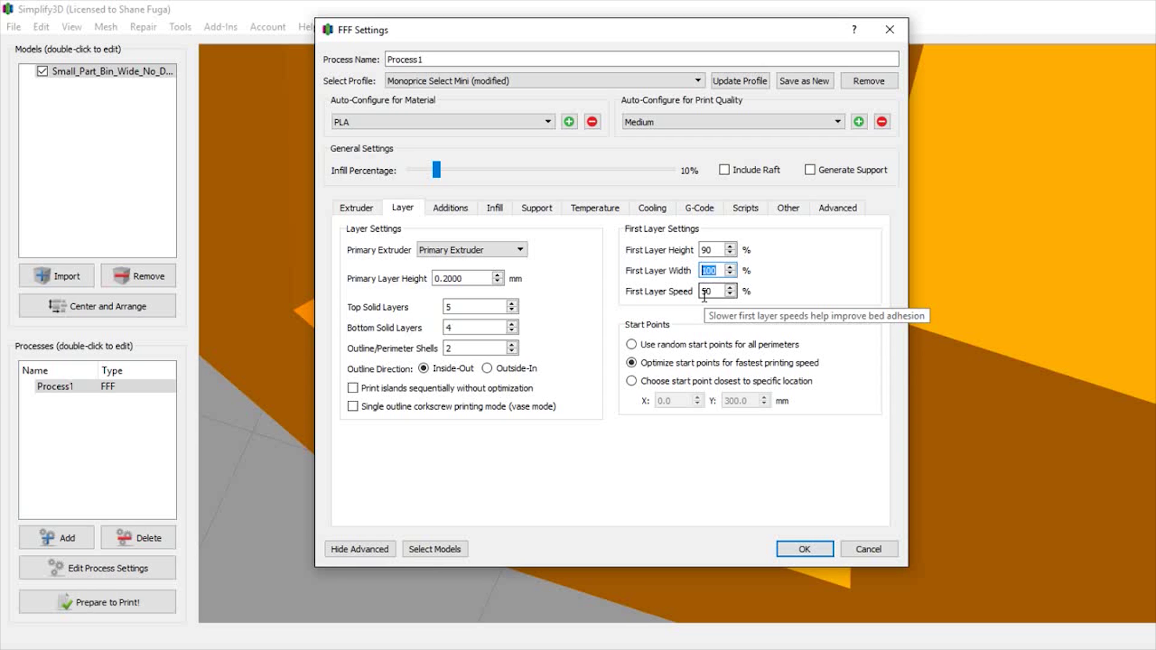
pyautogui.write('125')
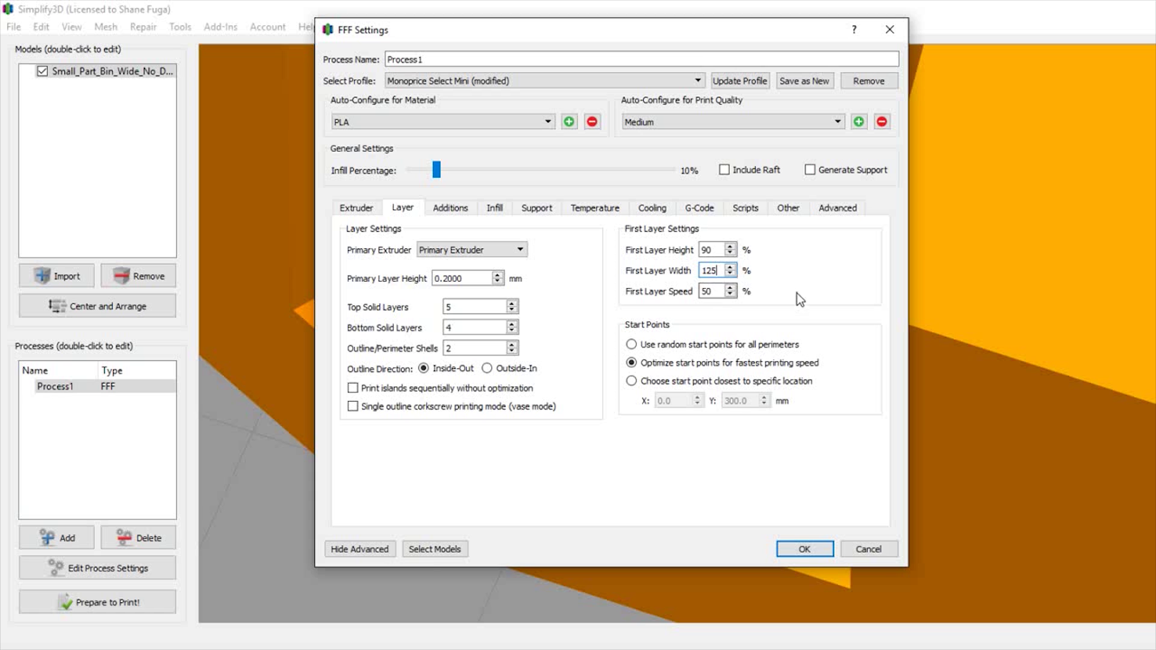
pyautogui.click(804, 549)
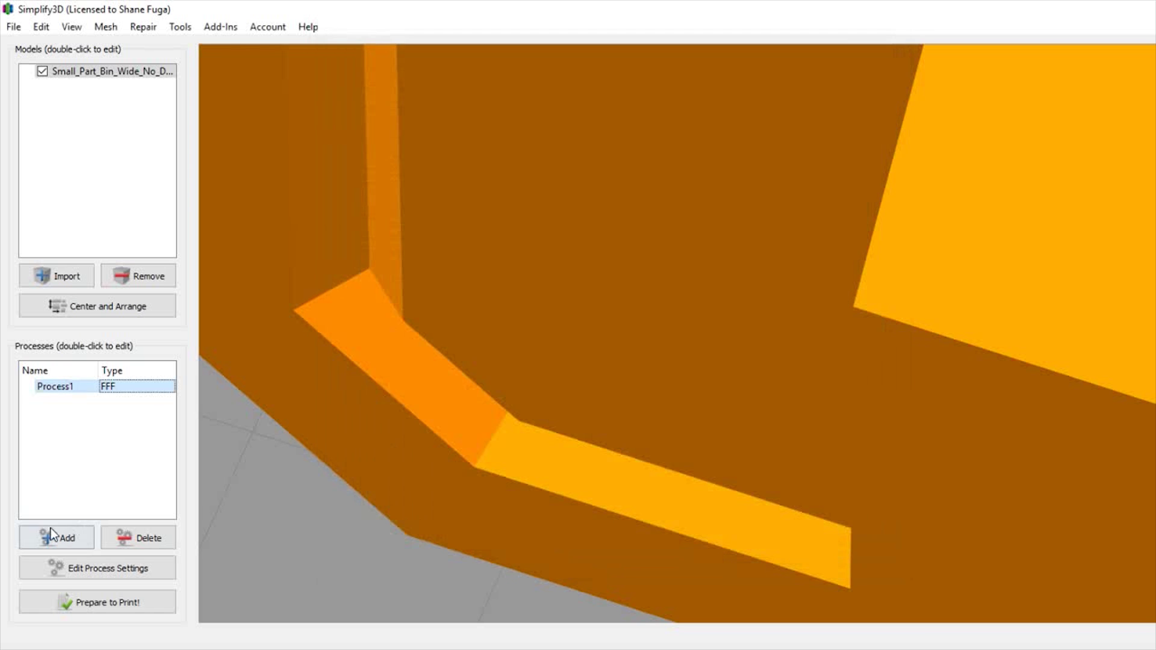
pyautogui.click(101, 602)
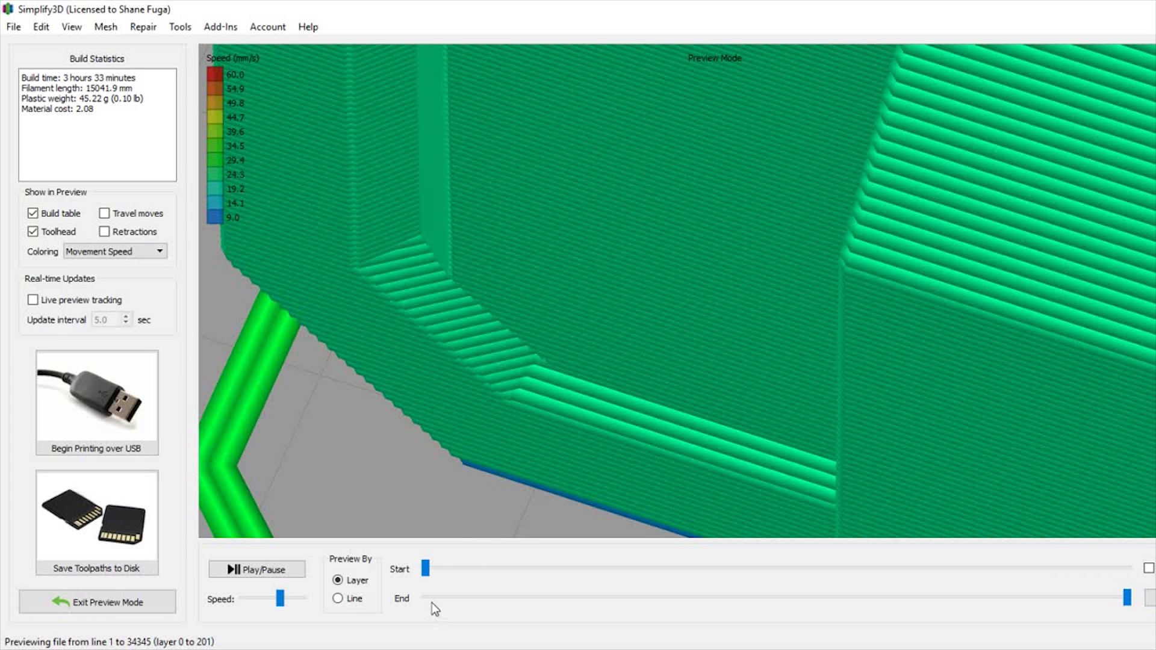
# Show only layer 1's toolpaths at 125% first layer width in the preview
pyautogui.click(426, 599)
pyautogui.moveTo(1128, 598); pyautogui.dragTo(382, 612)
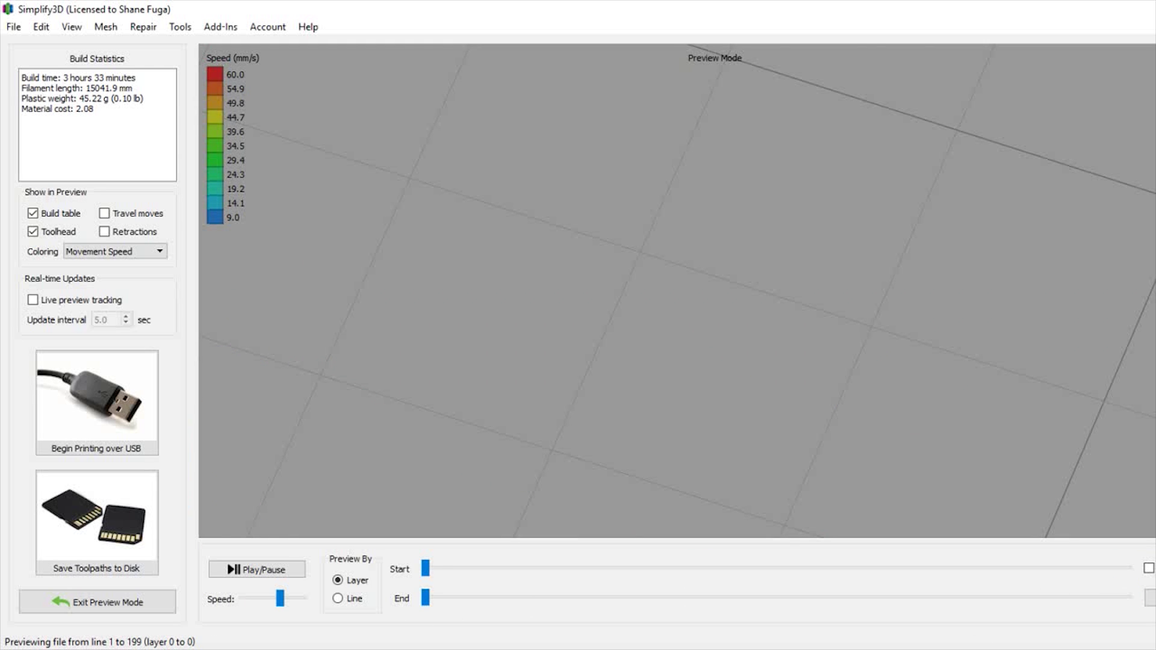
pyautogui.press('Right')
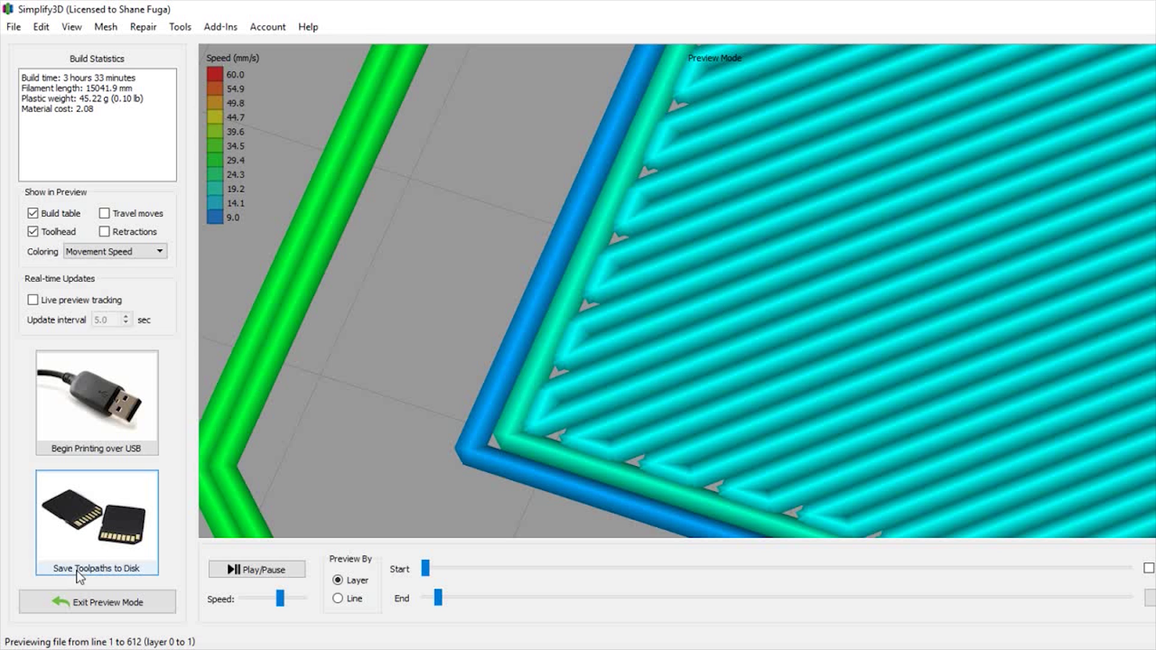
# Set Process1's First Layer Width to 50% and re-slice the bin
pyautogui.click(66, 602)
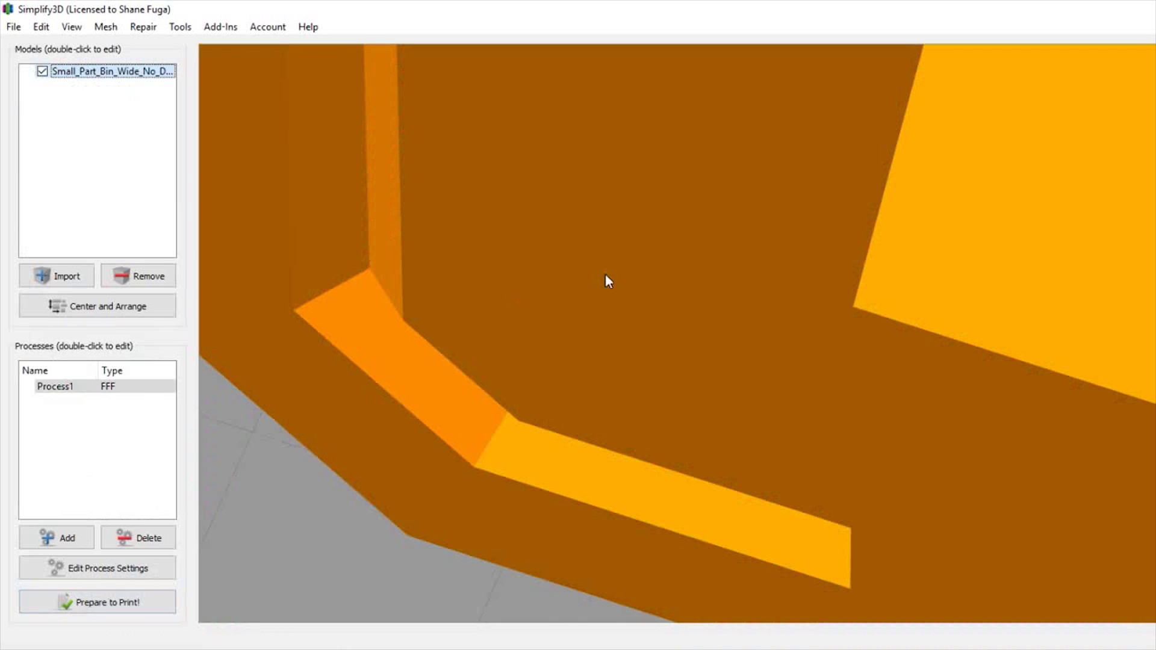
pyautogui.doubleClick(118, 383)
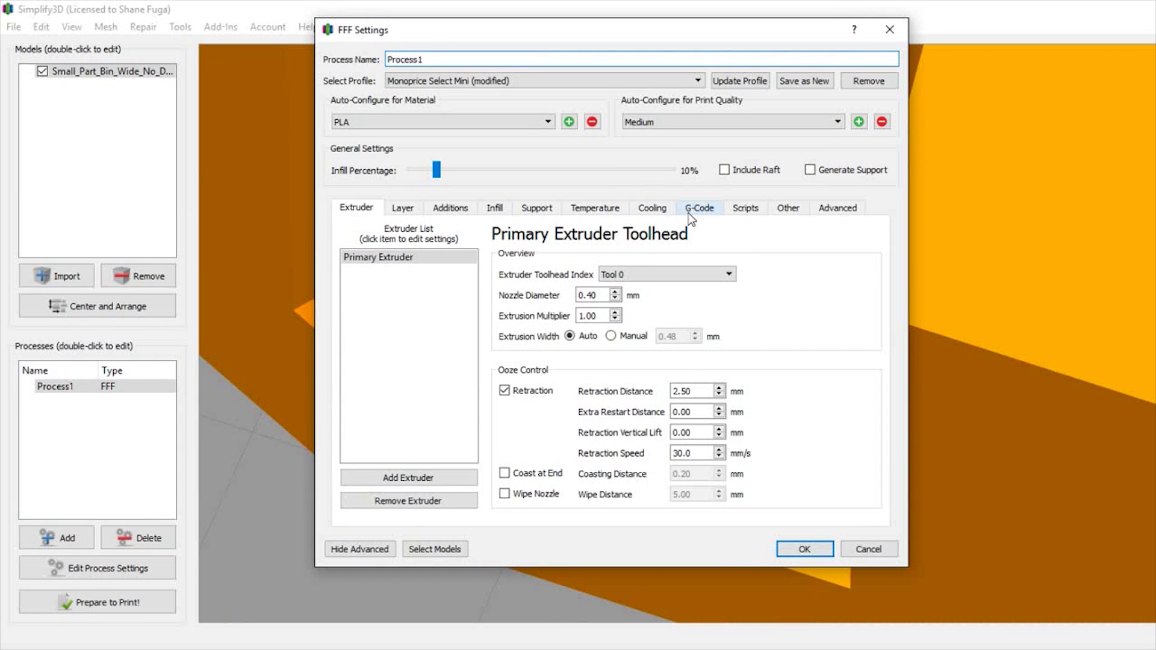
pyautogui.click(664, 211)
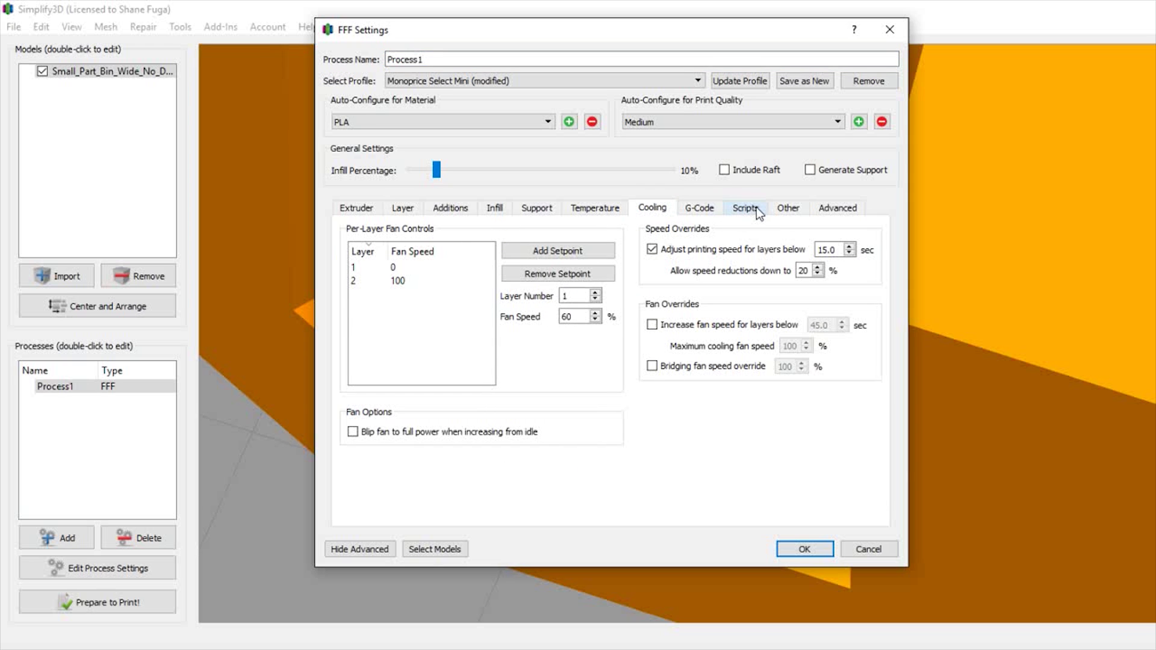
pyautogui.click(403, 209)
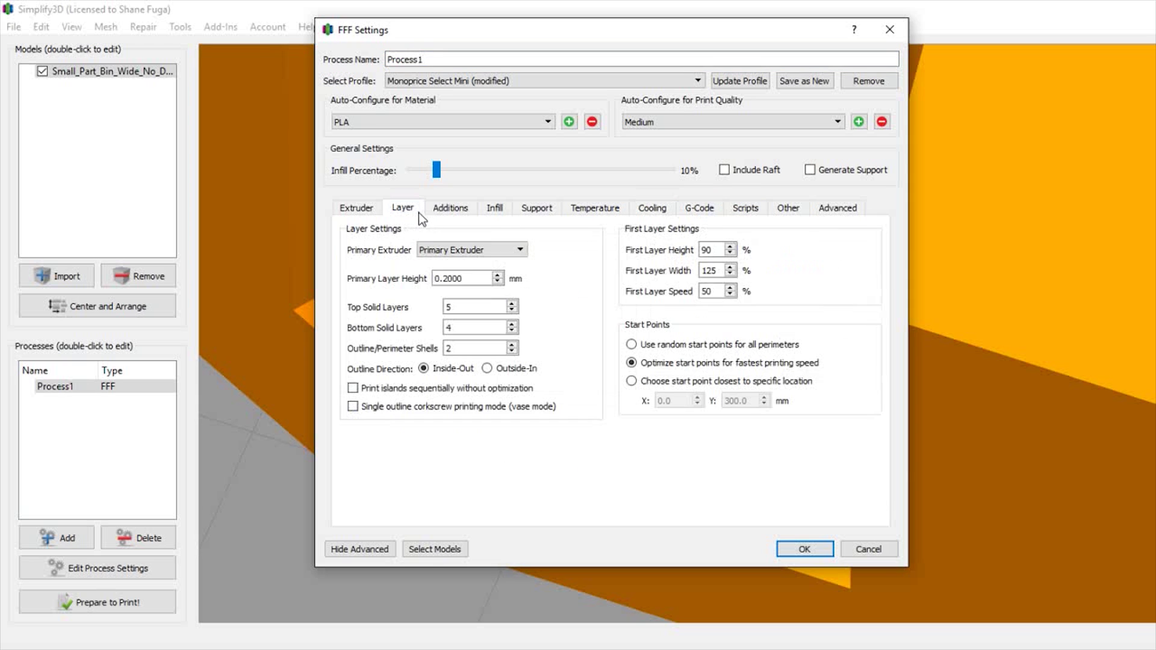
pyautogui.doubleClick(710, 270)
pyautogui.write('80')
pyautogui.press('BackSpace')
pyautogui.press('BackSpace')
pyautogui.write('50')
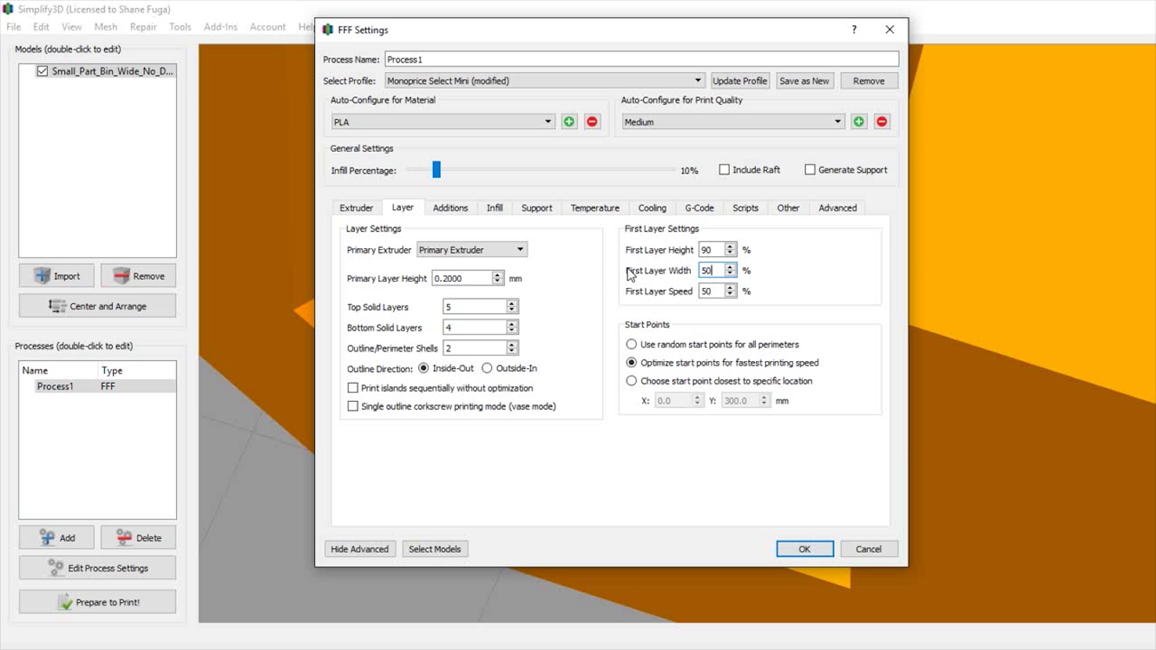
pyautogui.click(805, 549)
pyautogui.click(115, 599)
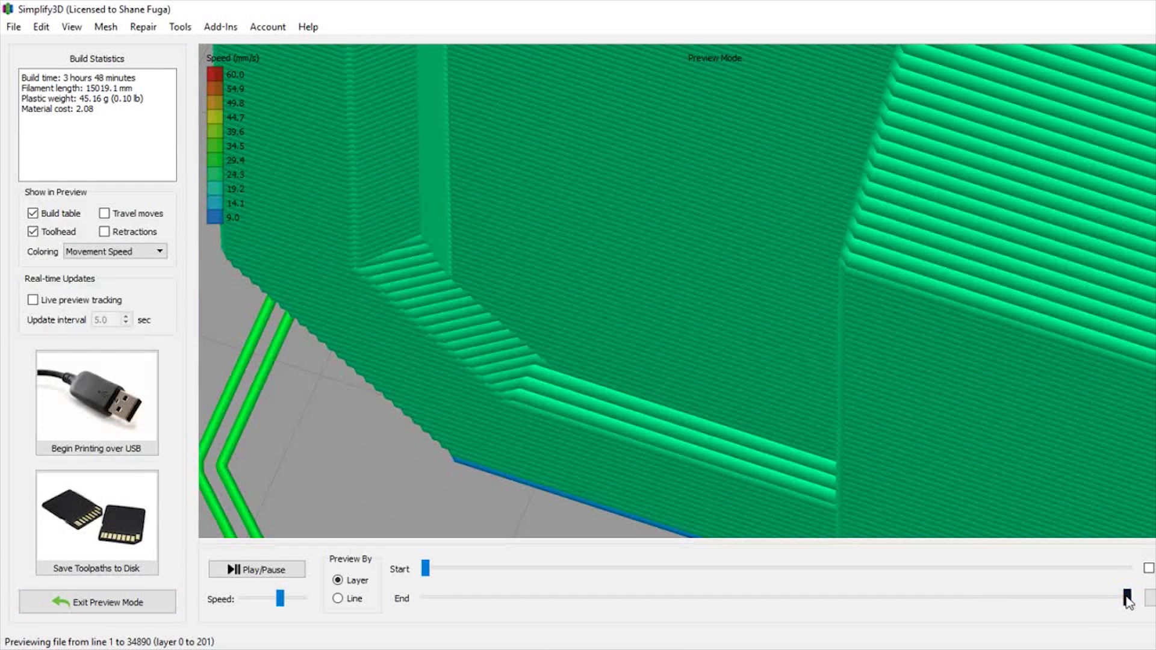
# Preview only layer 1 at 50% first layer width, then exit preview mode
pyautogui.moveTo(1127, 600); pyautogui.dragTo(425, 598)
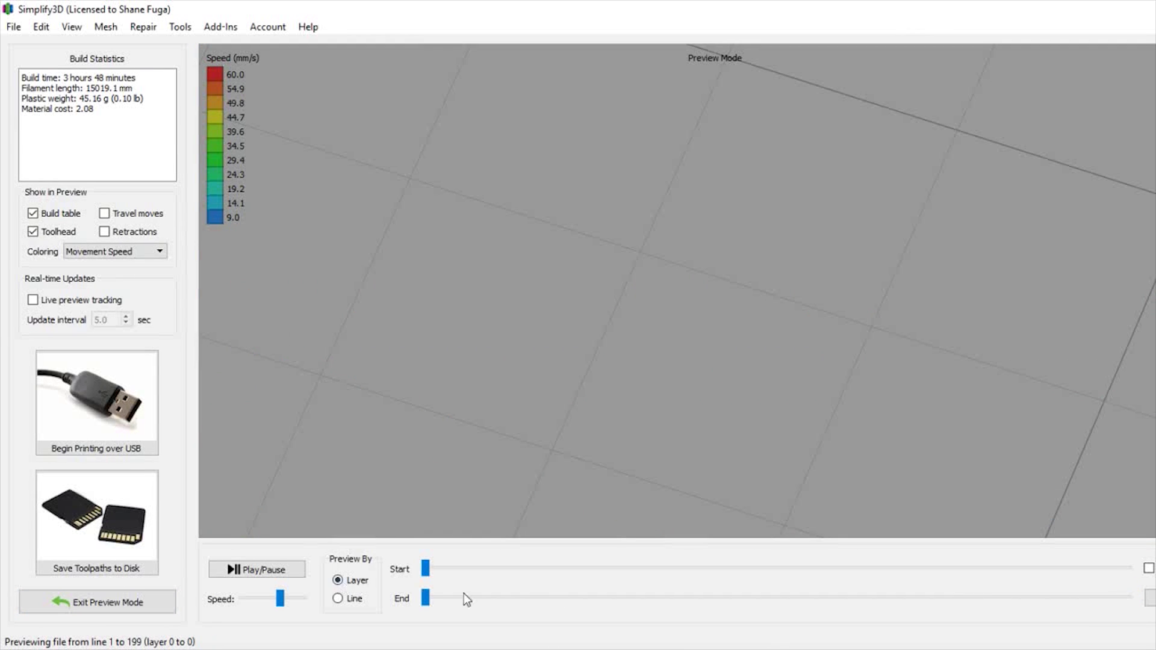
pyautogui.press('Right')
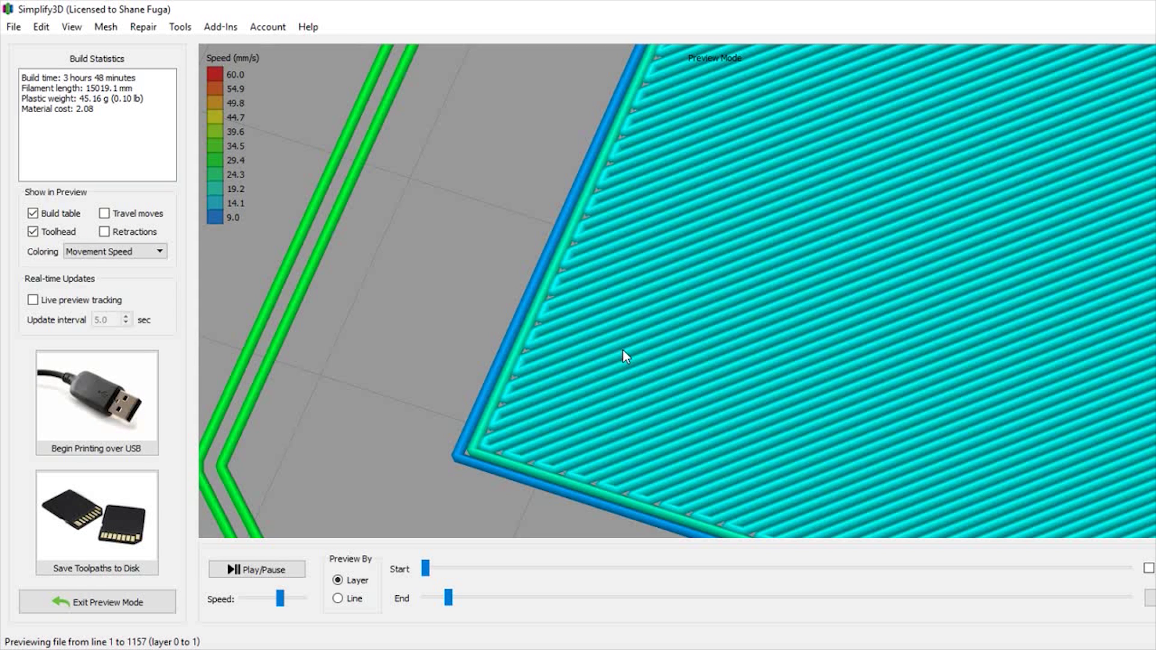
pyautogui.click(89, 604)
# Reopen Process1's Layer settings and select the 50% First Layer Speed field
pyautogui.doubleClick(106, 386)
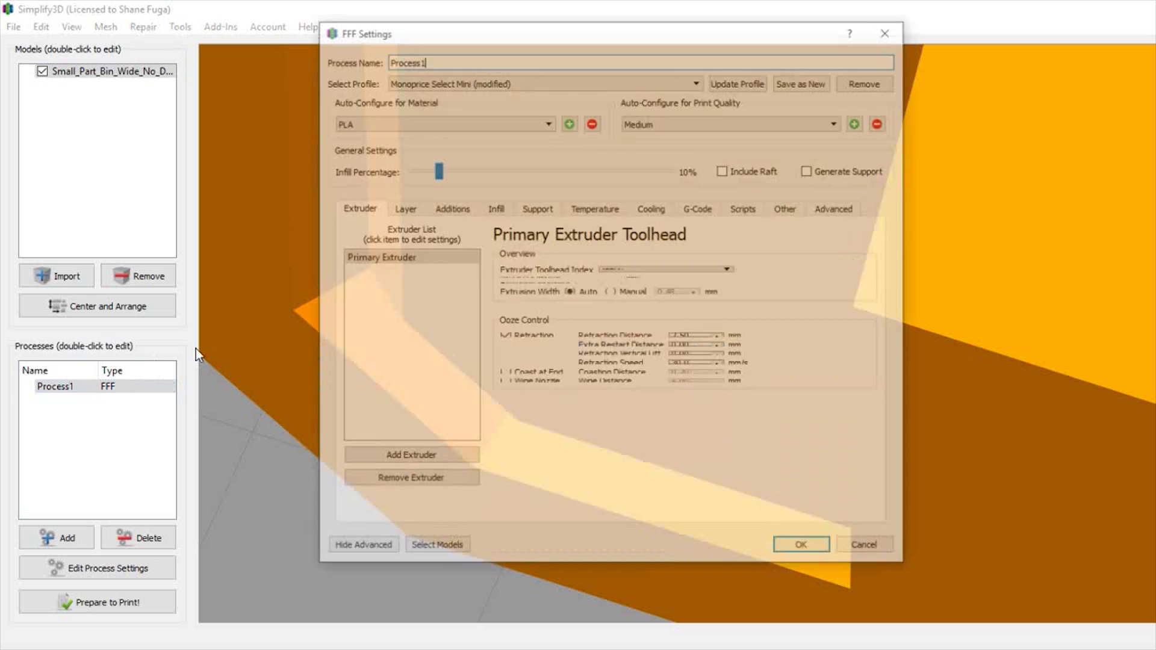
pyautogui.click(400, 207)
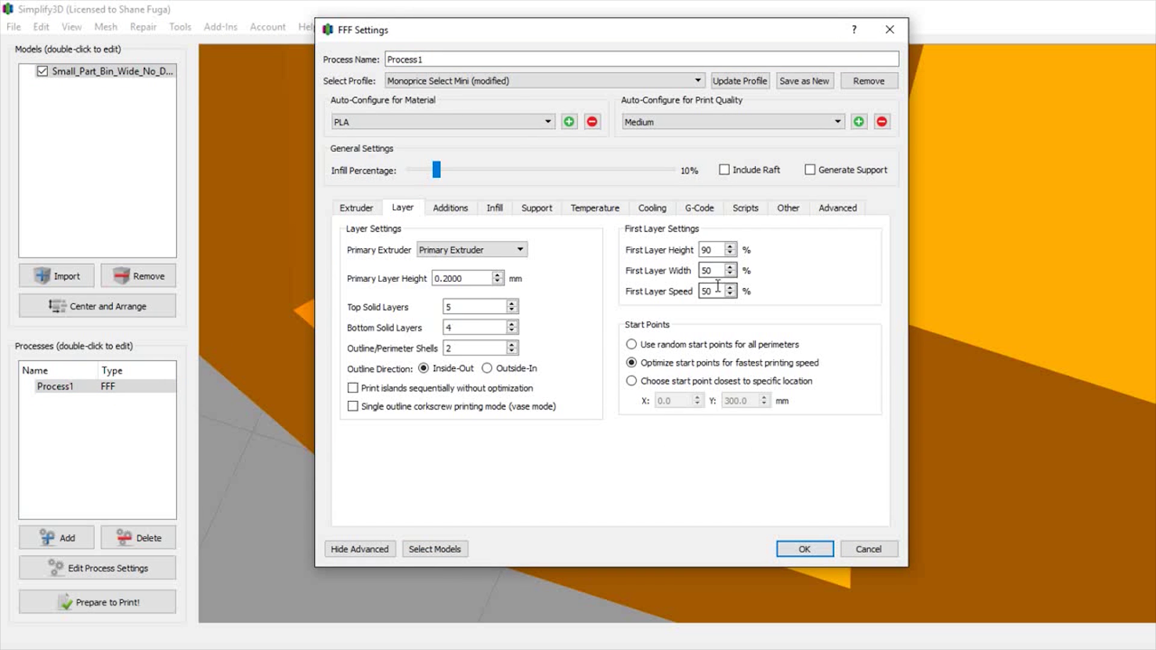
pyautogui.click(718, 291)
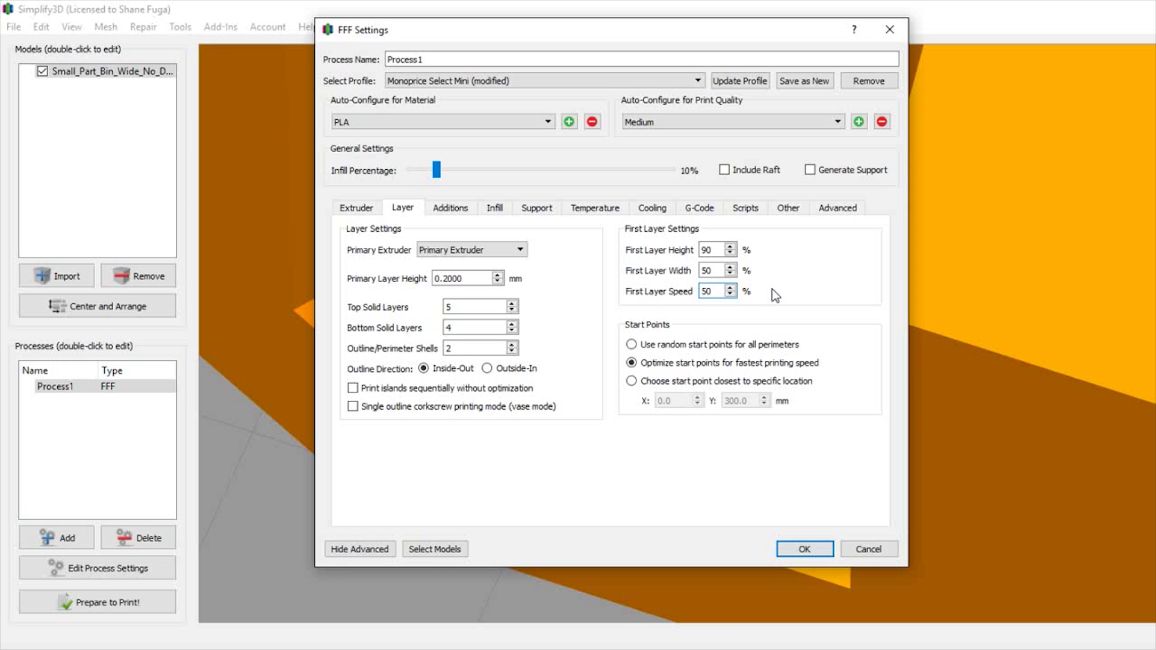